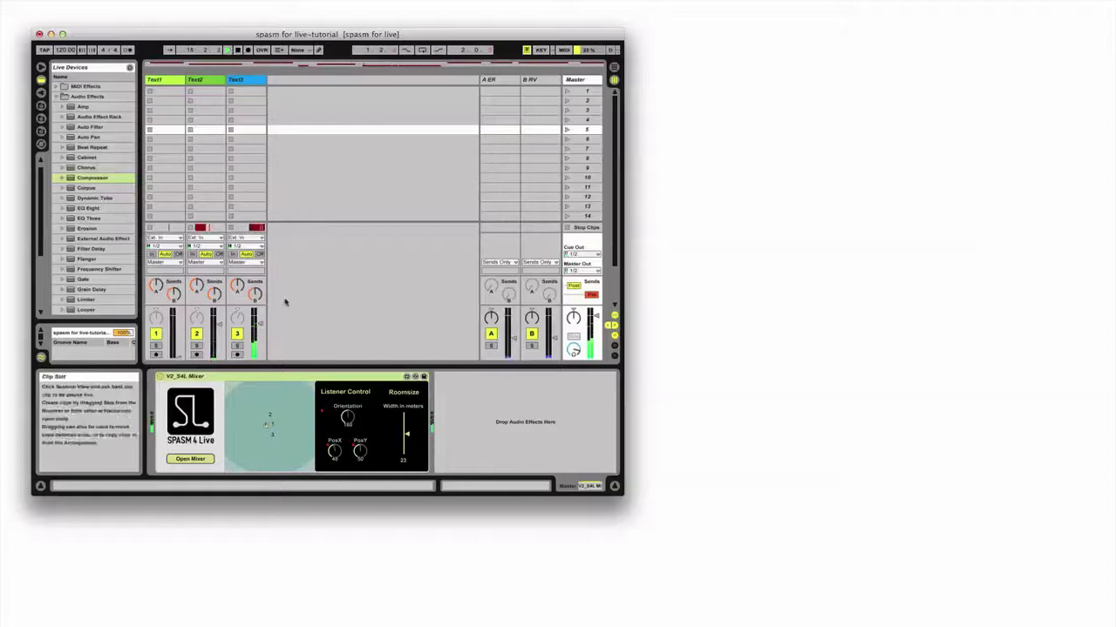
- View the V2_S4L Channel device on track Text3 and open the SPASM mixer window from the Master track's V2_S4L Mixer
click(291, 381)
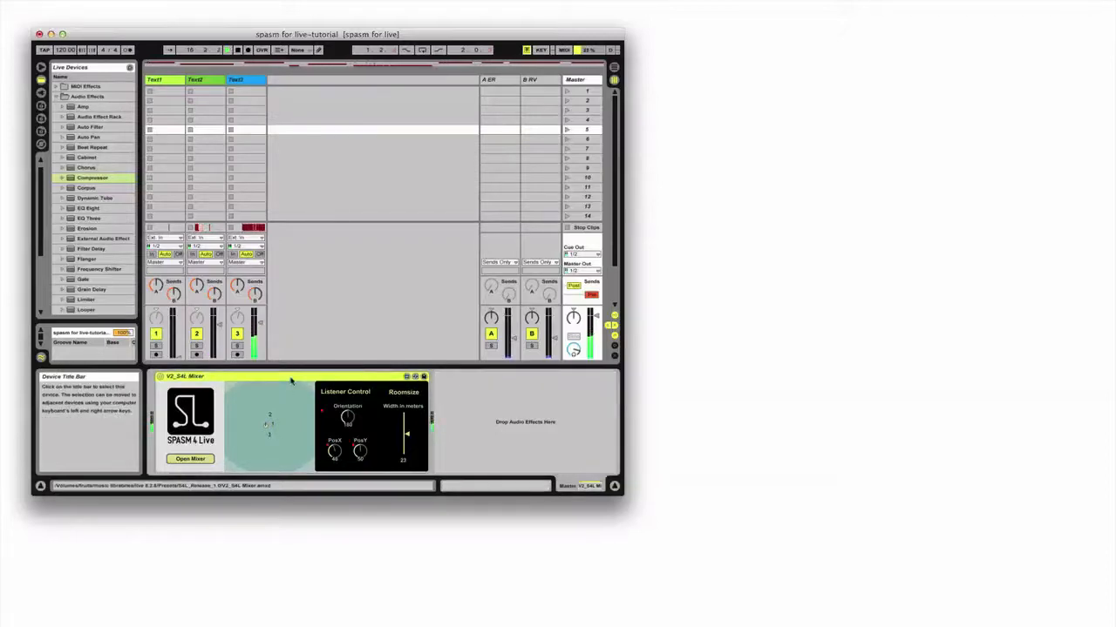
click(256, 83)
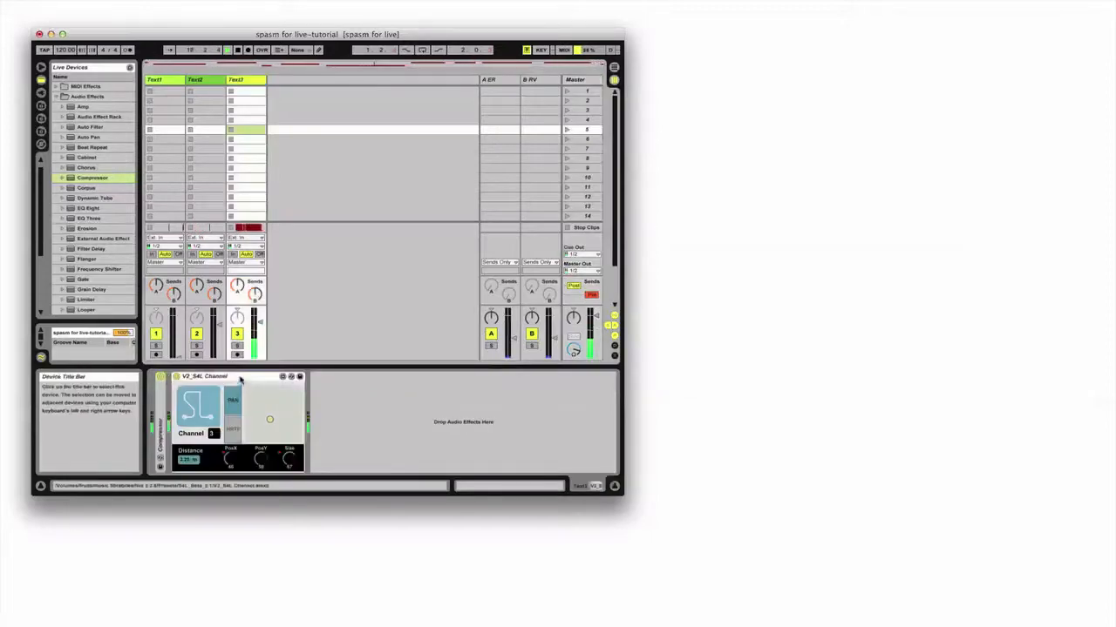
click(592, 80)
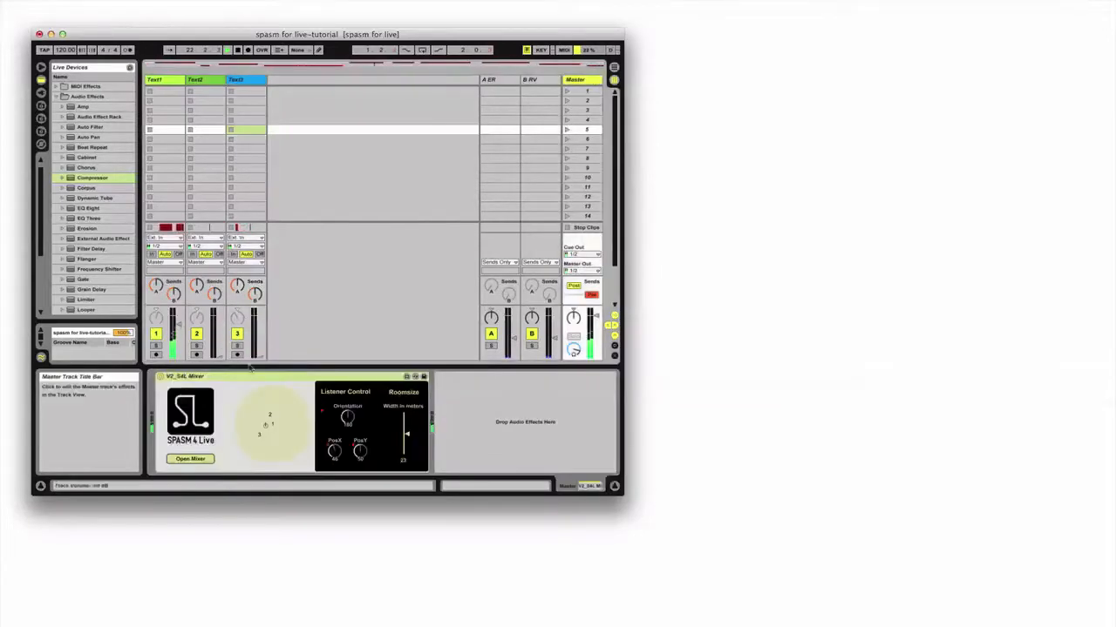
click(193, 458)
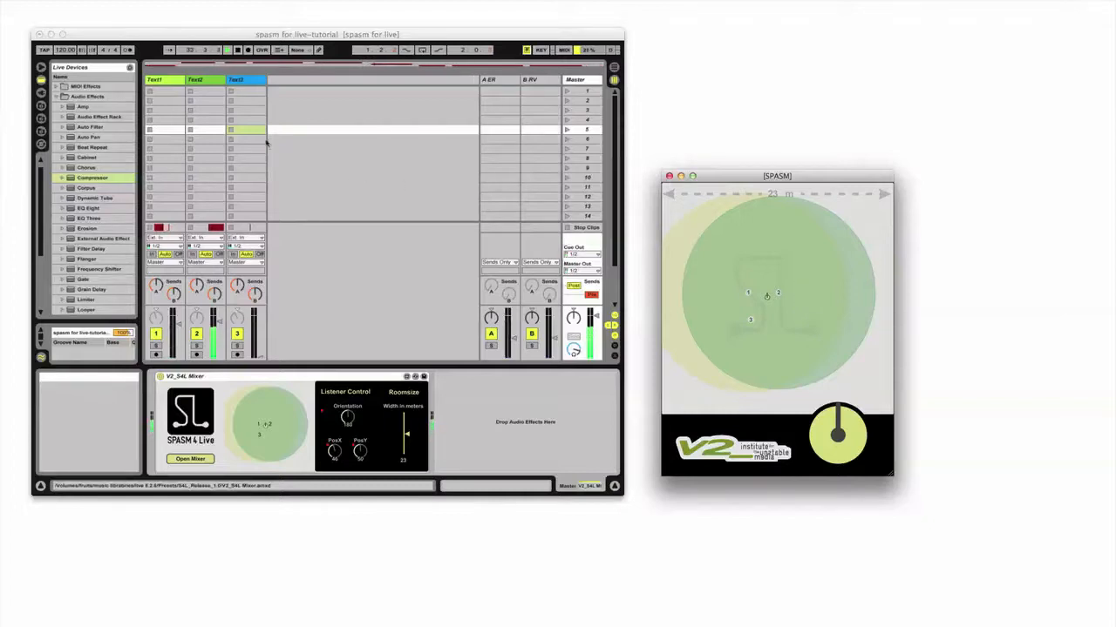
- Set the Size of the V2_S4L Channel on track Text2 to 36
click(197, 81)
click(197, 81)
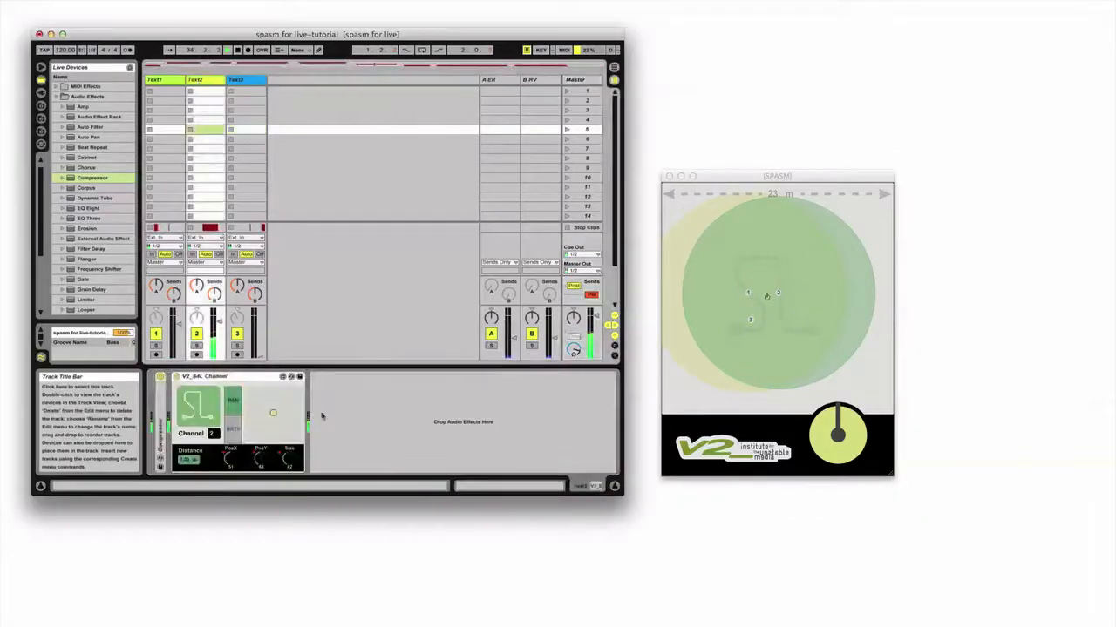
drag(289, 459, 290, 461)
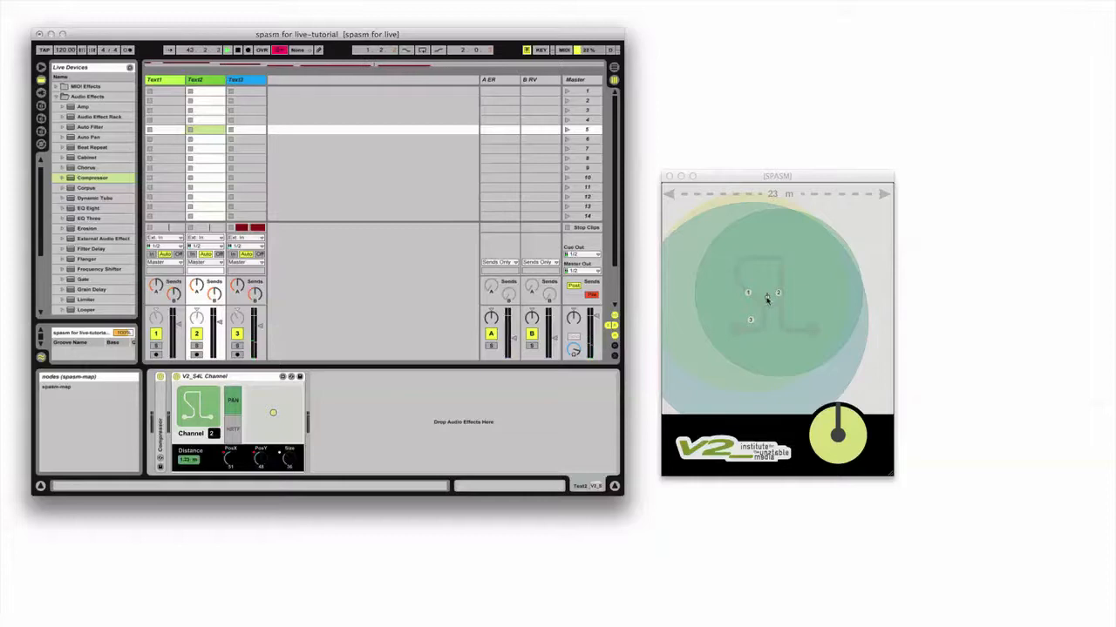
- Move the listener in the SPASM map to beside source 3 and turn the listener's orientation
drag(767, 300, 725, 325)
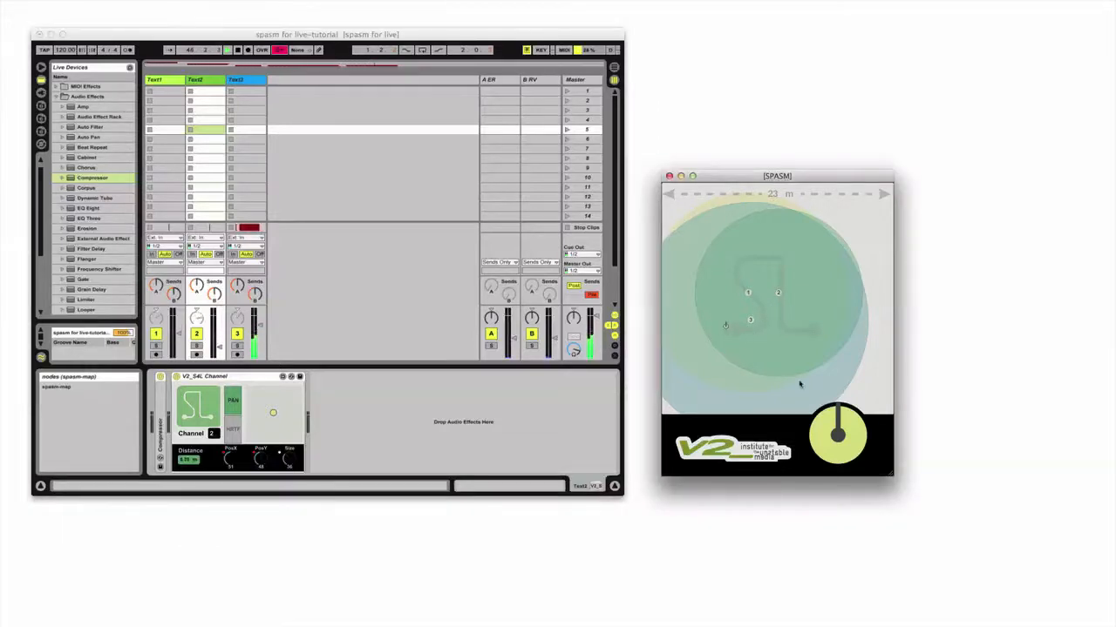
mouse_move(836, 417)
mouse_down()
mouse_move(811, 437)
mouse_move(856, 457)
mouse_move(863, 415)
mouse_move(836, 411)
mouse_up()
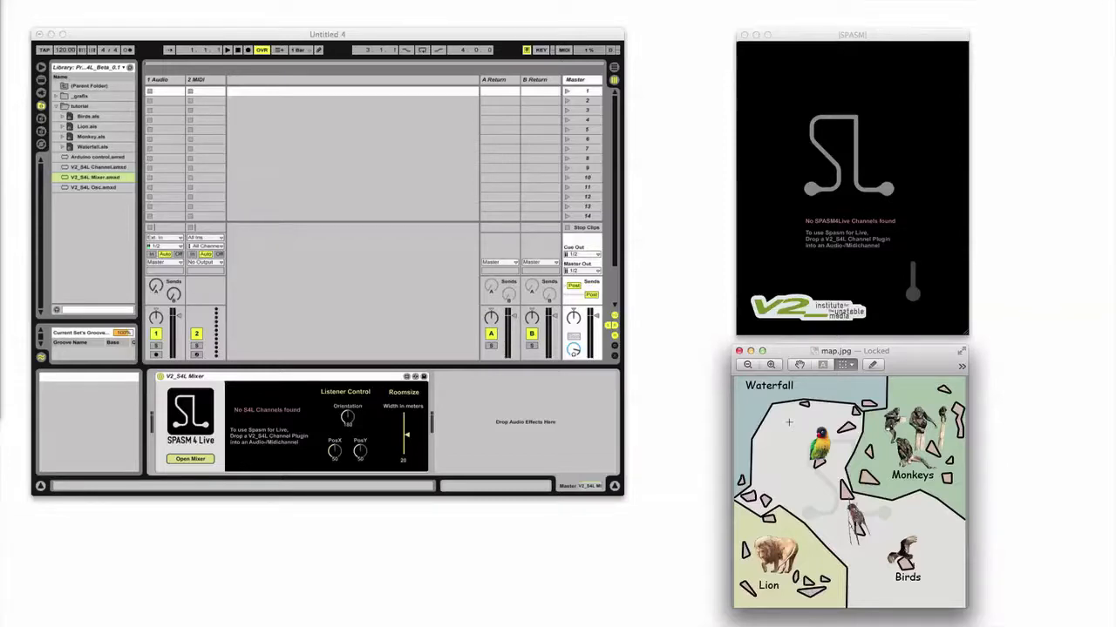
- Delete the 2 MIDI track and load Lion, Monkey, Waterfall and Birds from the tutorial folder as clips on four separate tracks in scene 3
click(210, 83)
key(Delete)
drag(88, 128, 197, 96)
click(102, 136)
drag(98, 147, 237, 96)
drag(92, 117, 275, 94)
- Add a V2_S4L Channel device to each of the Lion, Monkey and Waterfall tracks
drag(98, 166, 159, 98)
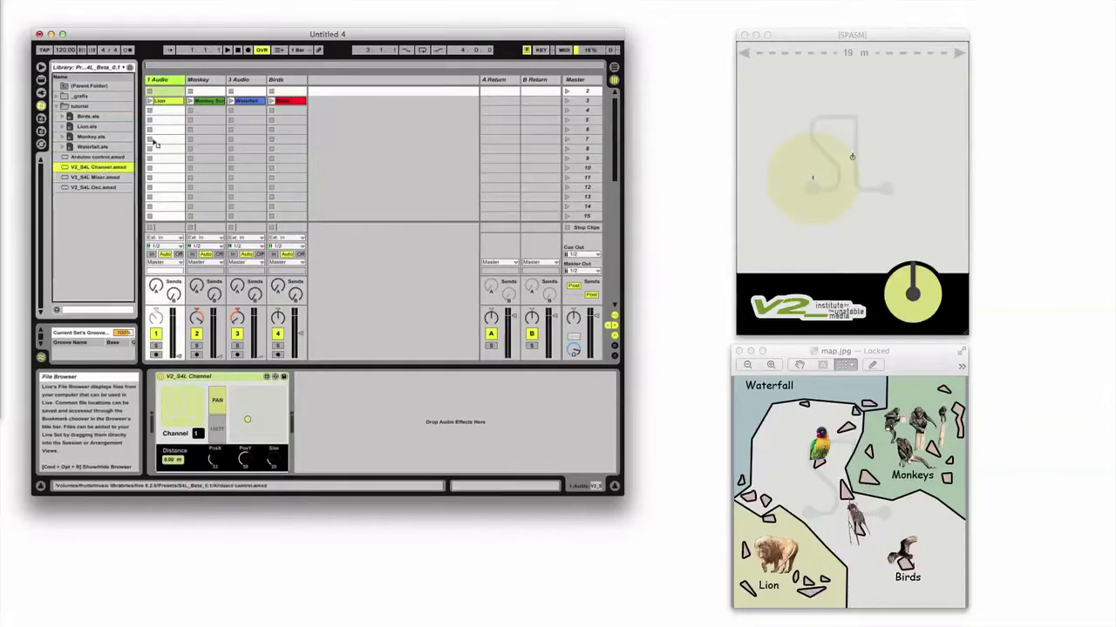
click(211, 90)
double_click(102, 166)
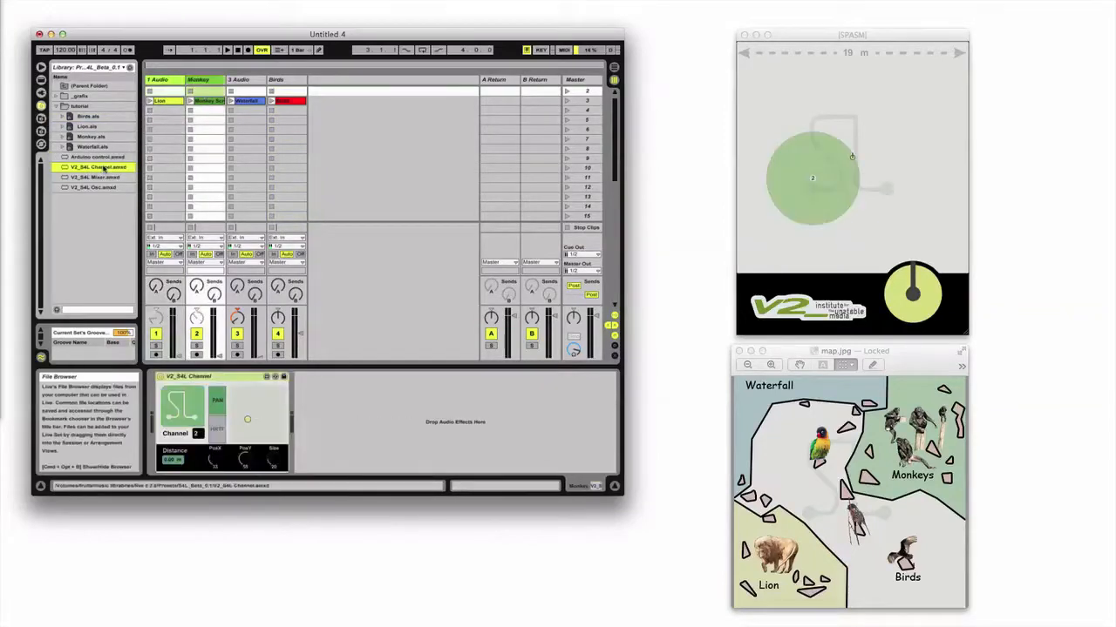
click(249, 81)
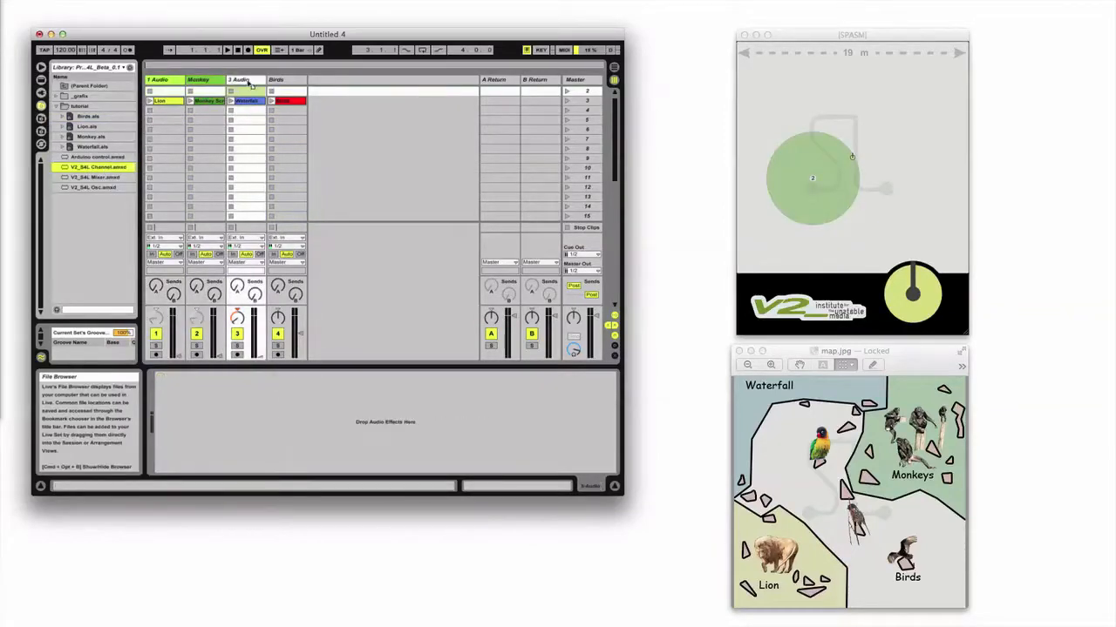
- Place the Lion channel's source in the lion area of the map and set its Size to 41
click(166, 80)
drag(247, 420, 236, 426)
drag(274, 462, 274, 445)
- Place the Monkey channel's source in the monkeys area of the map and set its Size to 43
click(203, 81)
drag(248, 407, 275, 396)
drag(274, 461, 274, 441)
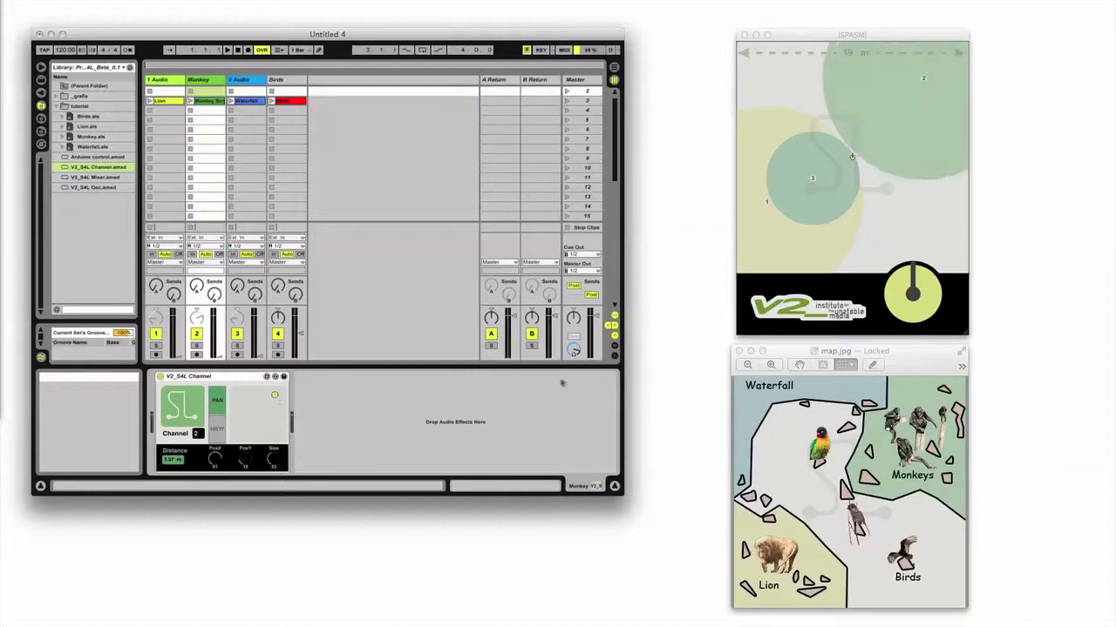
- Place the Waterfall channel's source in the waterfall area of the map and set its Size to 50
drag(813, 179, 780, 79)
click(245, 80)
drag(273, 461, 273, 441)
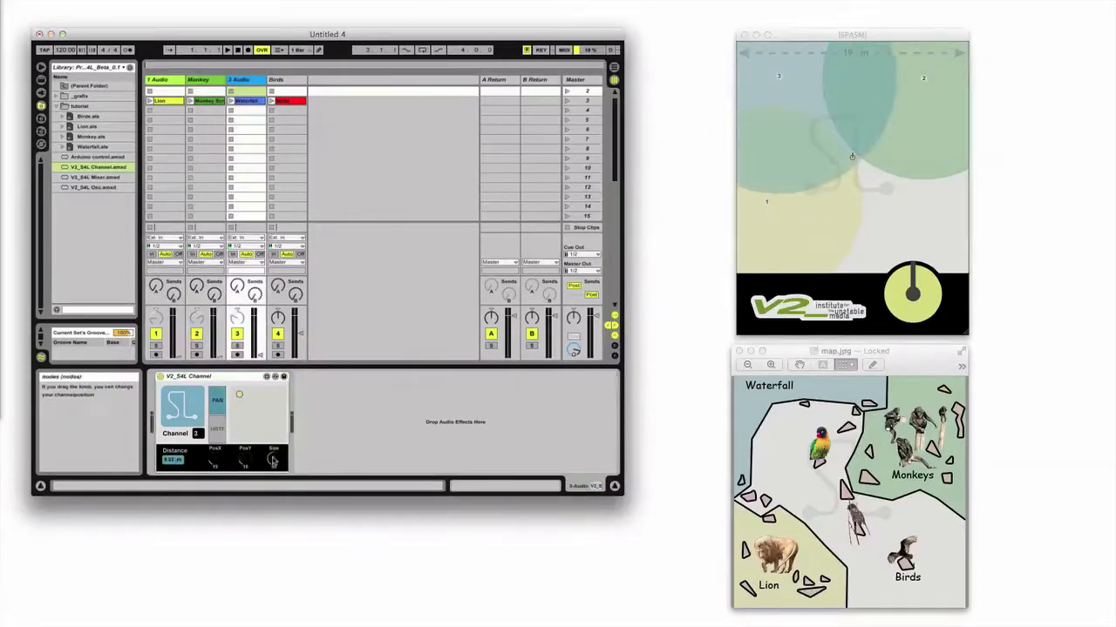
- Play the scene with all four clips, walk the listener through the SPASM map to the birds area, and stop playback
click(567, 100)
mouse_move(852, 159)
mouse_down()
mouse_move(841, 186)
mouse_move(804, 202)
mouse_move(800, 94)
mouse_move(869, 110)
mouse_move(908, 103)
mouse_move(892, 202)
mouse_up()
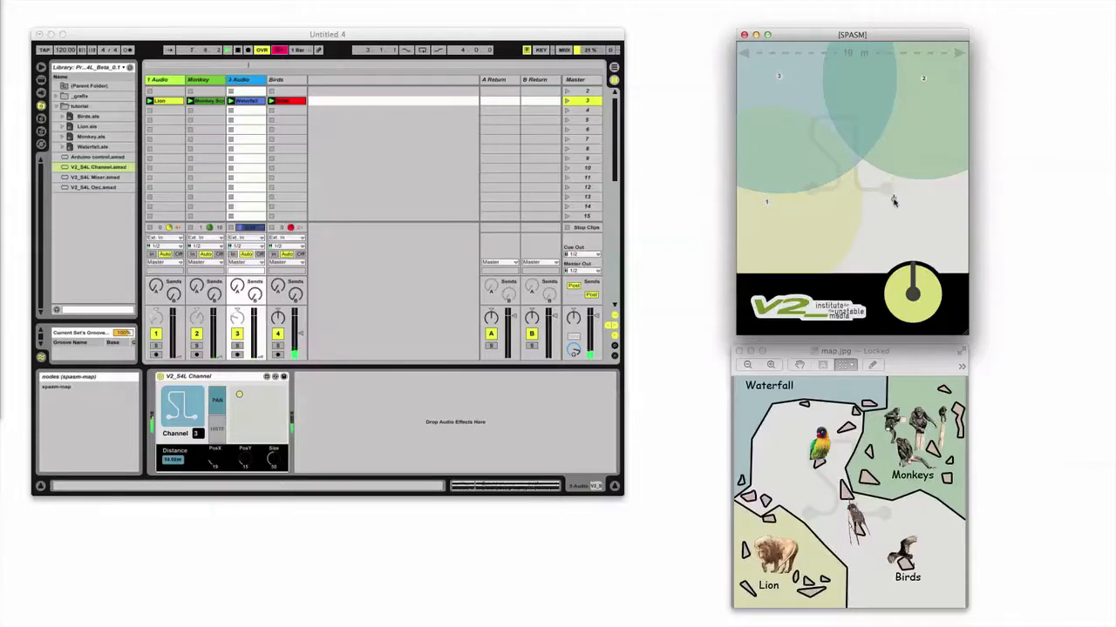
click(423, 137)
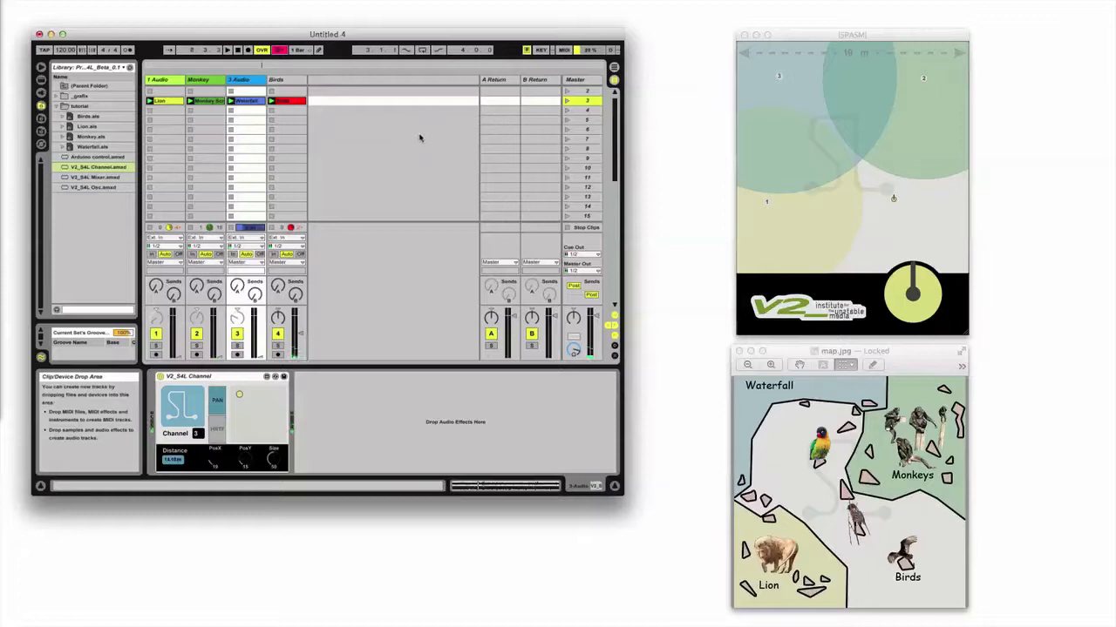
- Load the Ambience room reverb preset onto both return tracks A and B
click(41, 80)
scroll(77, 229, down, 10)
click(84, 248)
click(78, 269)
drag(98, 231, 493, 78)
drag(98, 232, 545, 84)
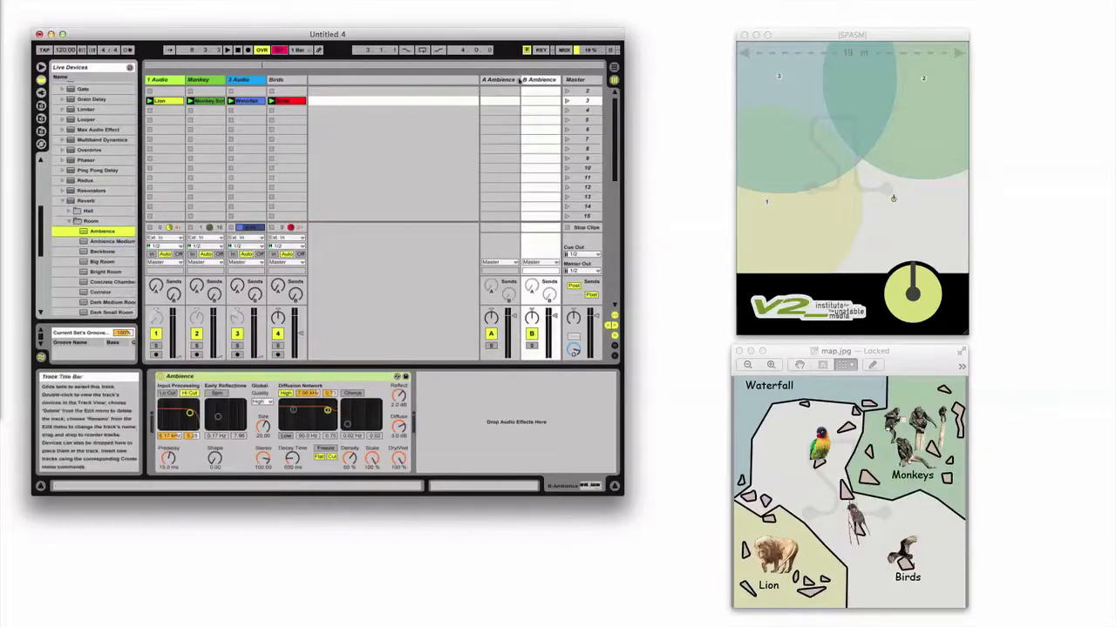
- Rename return track A to ER and set its reverb's Diffuse level to -30 dB
click(510, 79)
key(super+r)
text(ER)
key(Return)
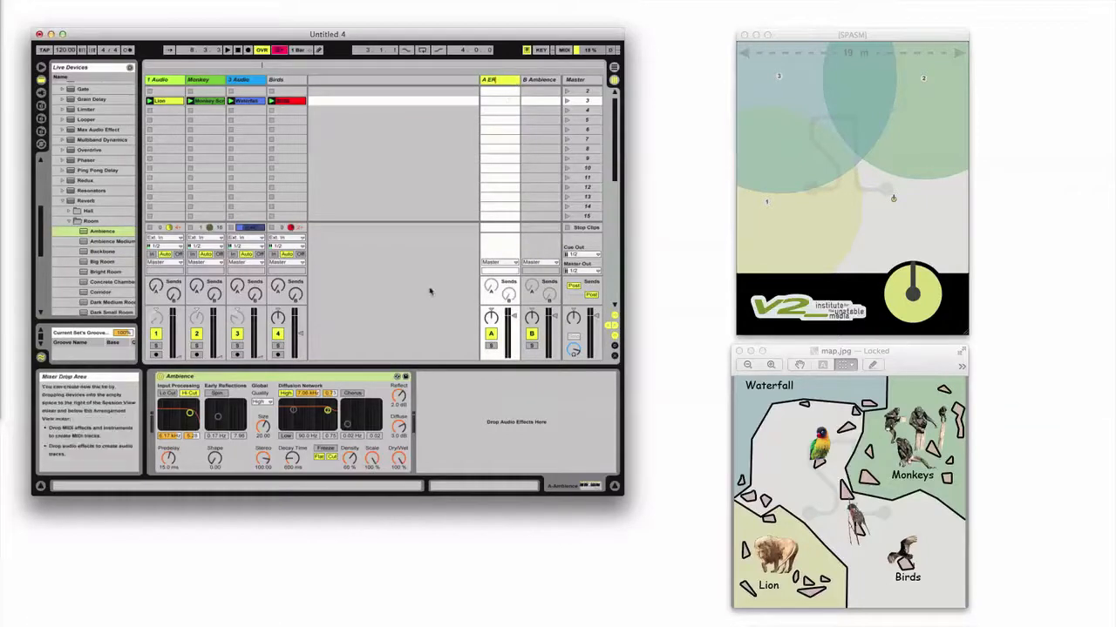
drag(398, 427, 398, 475)
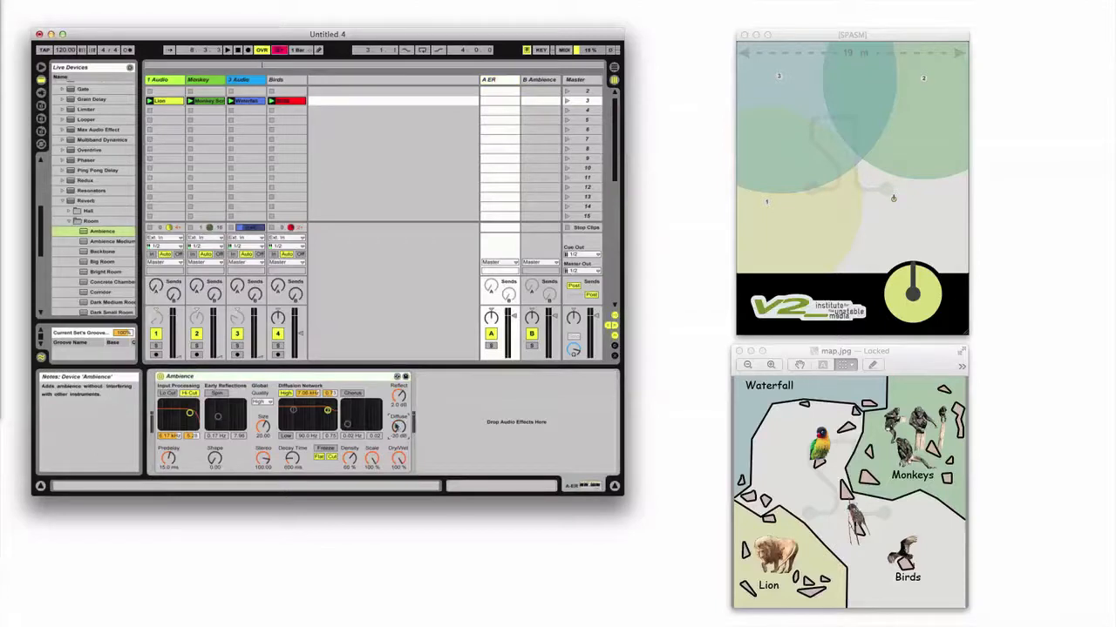
- Rename return track B to REV and set its reverb's Reflect level to -30 dB
click(537, 80)
key(super+r)
text(REV)
key(Return)
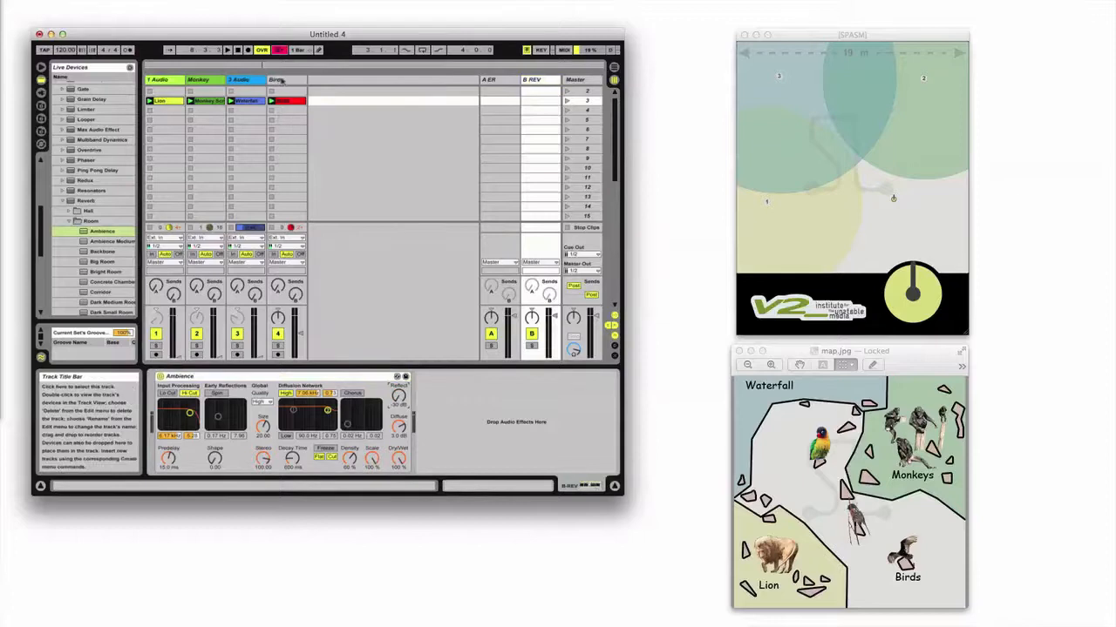
- Turn up sends A and B on all four tracks, with send B pre-fader, and lower both return tracks' volume together
click(171, 82)
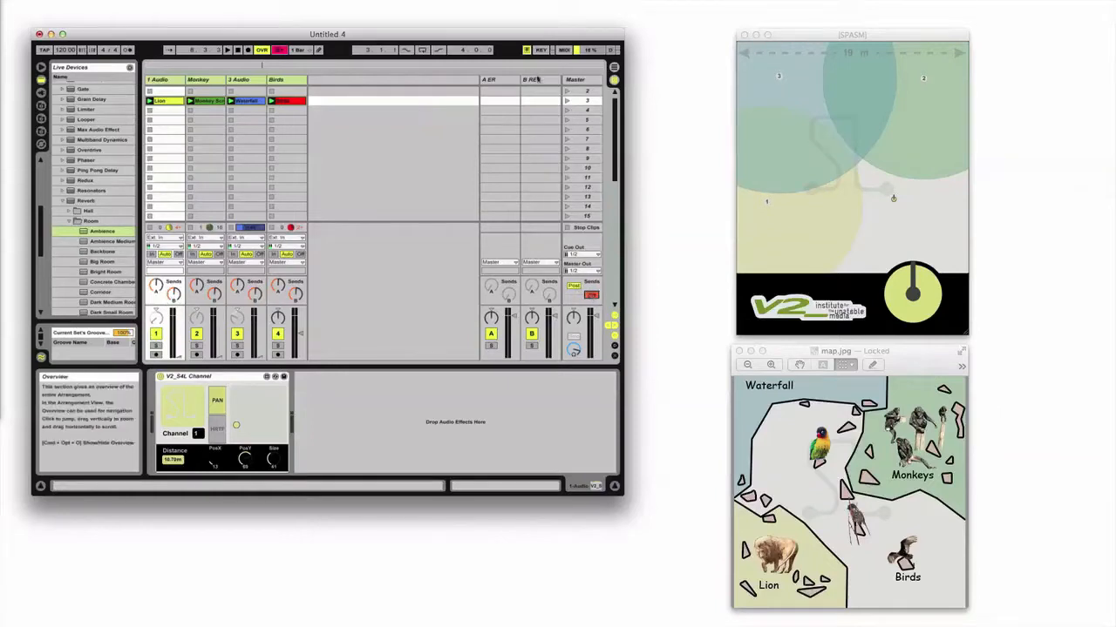
click(533, 79)
click(495, 80)
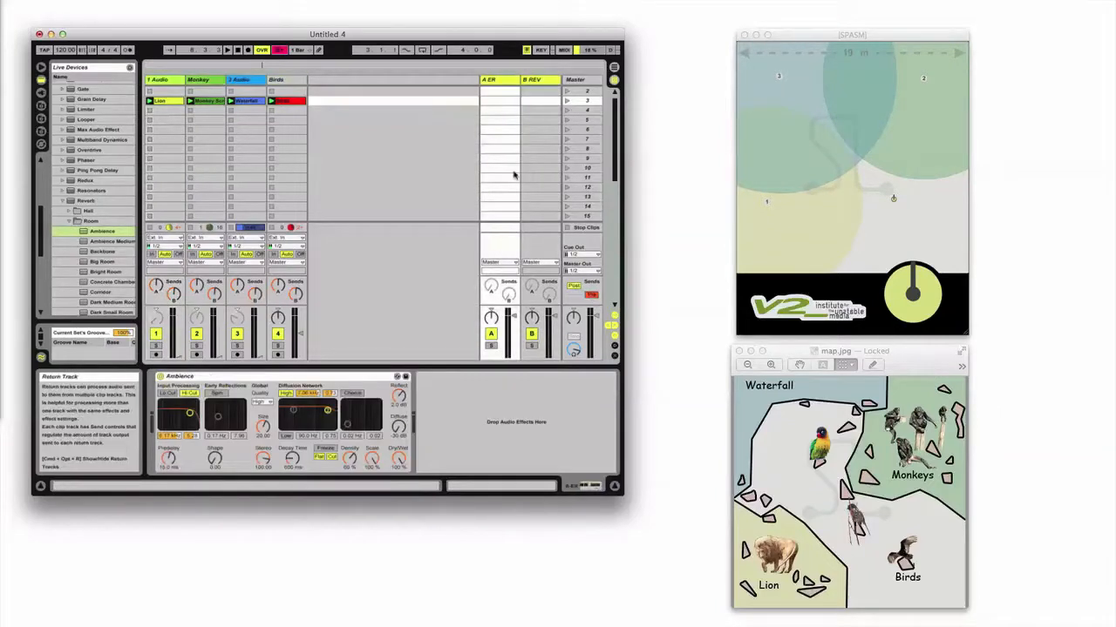
drag(514, 317, 514, 336)
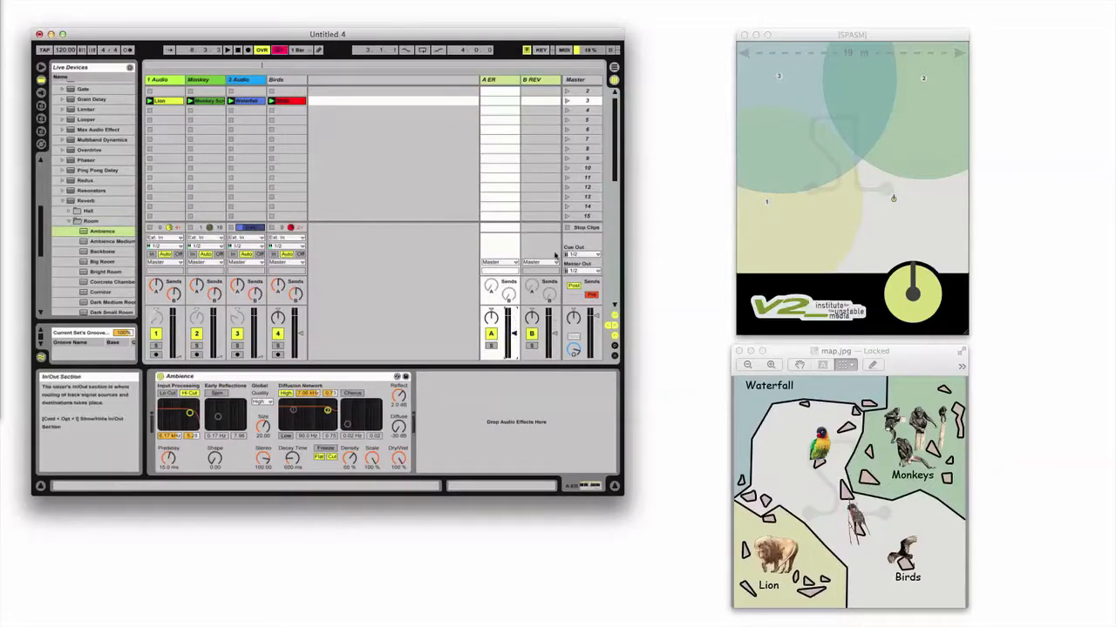
- Play the scene again and move the listener around the SPASM map to audition the early reflections and reverb
click(567, 101)
drag(894, 203, 865, 207)
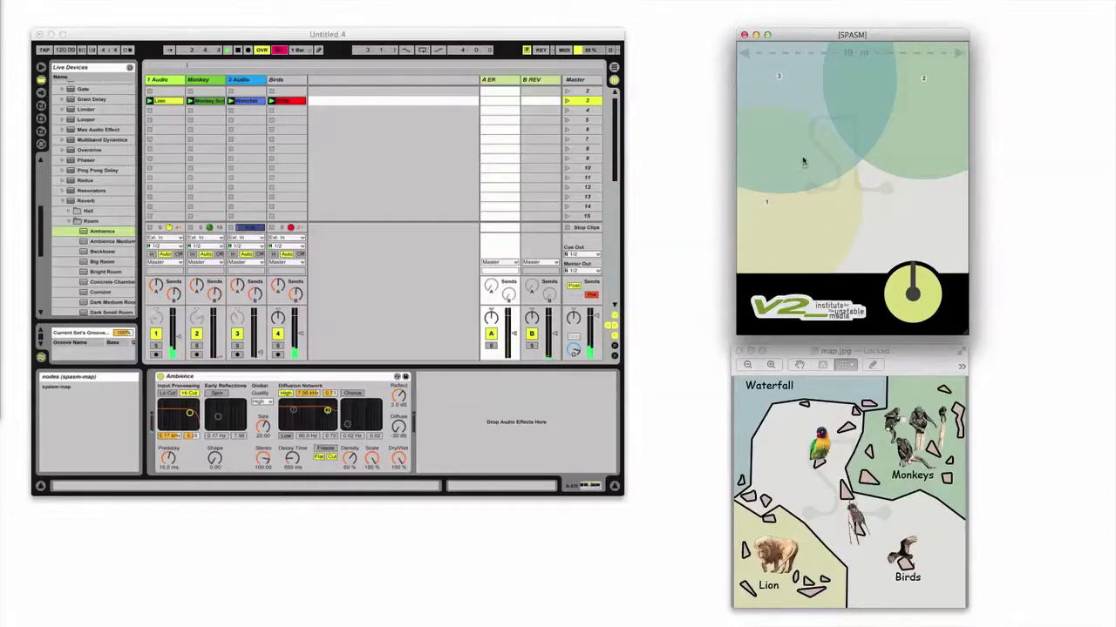
- Draw a rising and falling PosX envelope for the V2_S4L Channel in the Lion clip
click(163, 100)
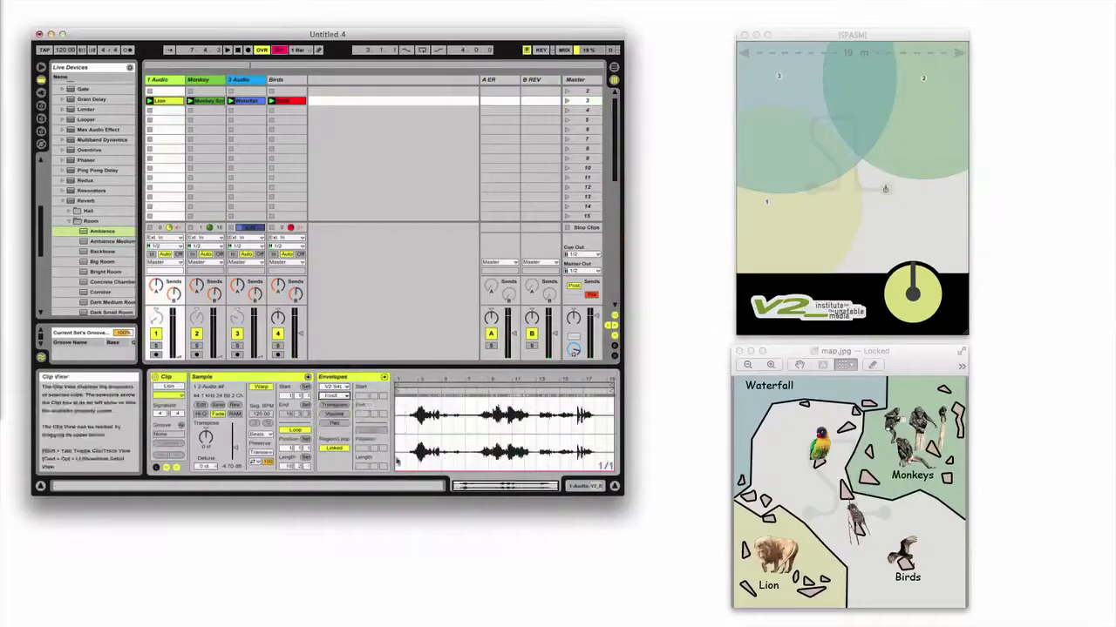
drag(427, 456, 427, 463)
drag(505, 456, 468, 451)
drag(567, 456, 567, 465)
drag(535, 456, 535, 450)
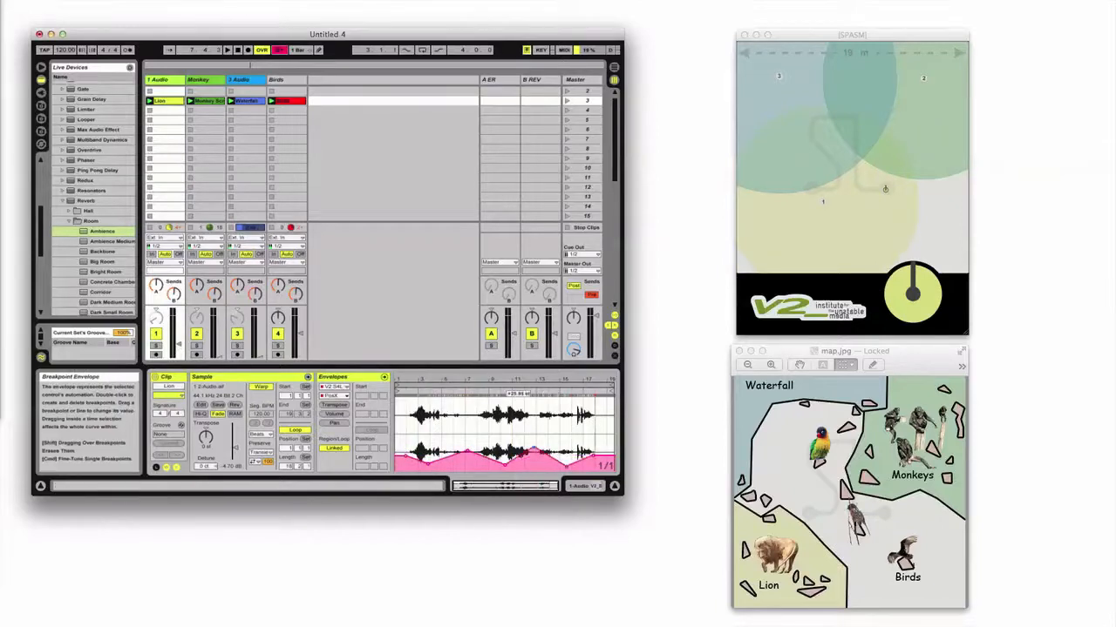
- Draw a PosY envelope in the Lion clip with a dip near the start and peaks in the middle and near the end
click(335, 396)
click(334, 406)
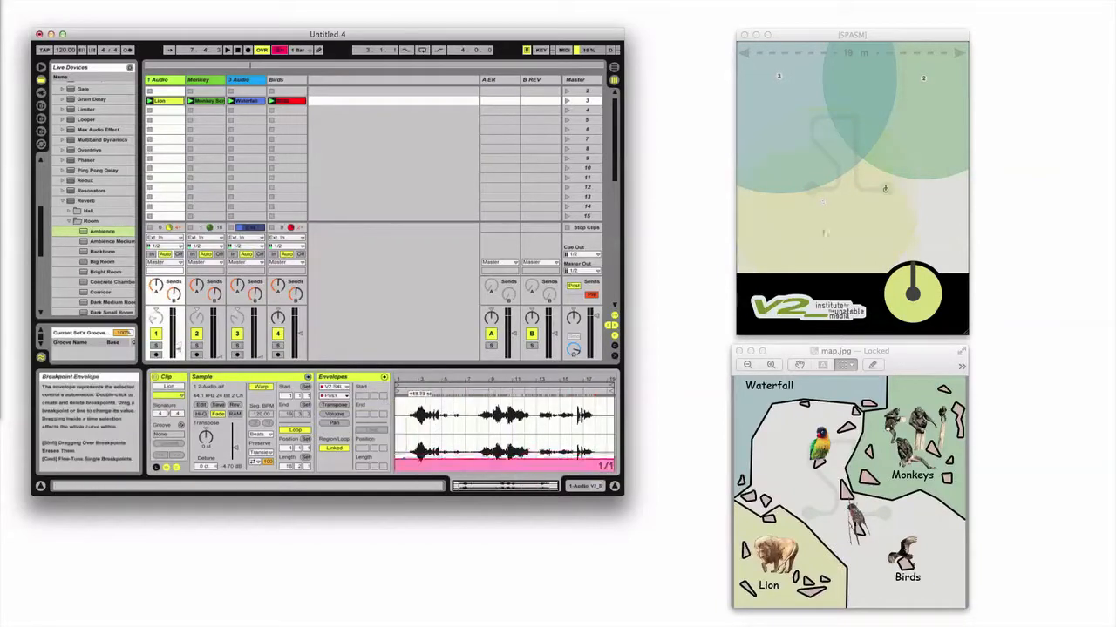
drag(506, 456, 506, 446)
drag(419, 456, 419, 466)
drag(565, 456, 565, 440)
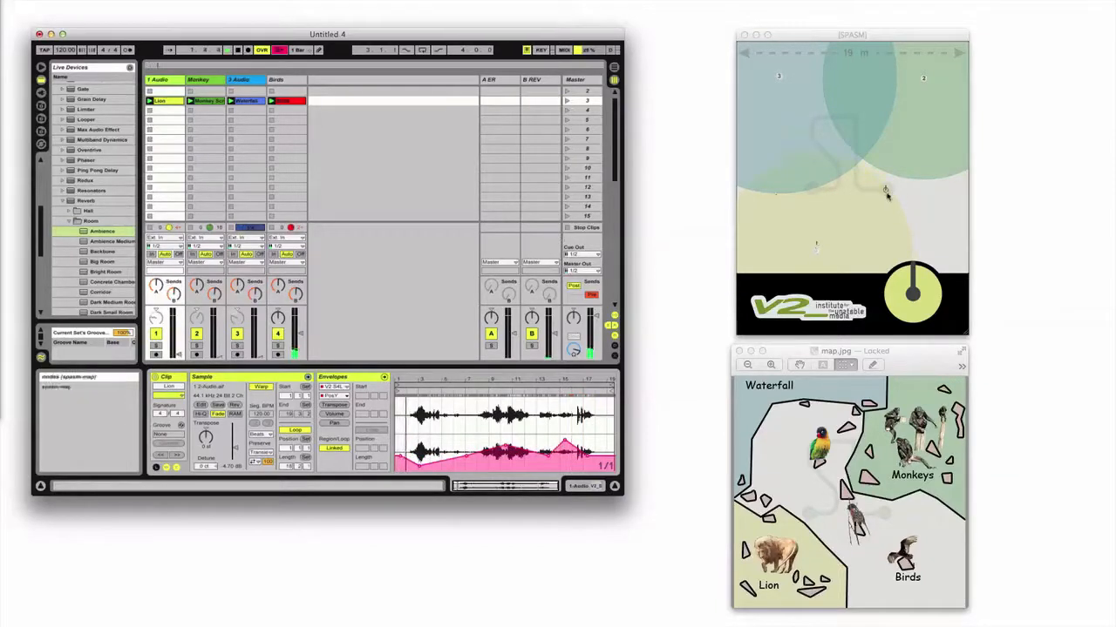
- Move the listener through the monkeys area and back to the birds area while the automated Lion clip plays
click(885, 194)
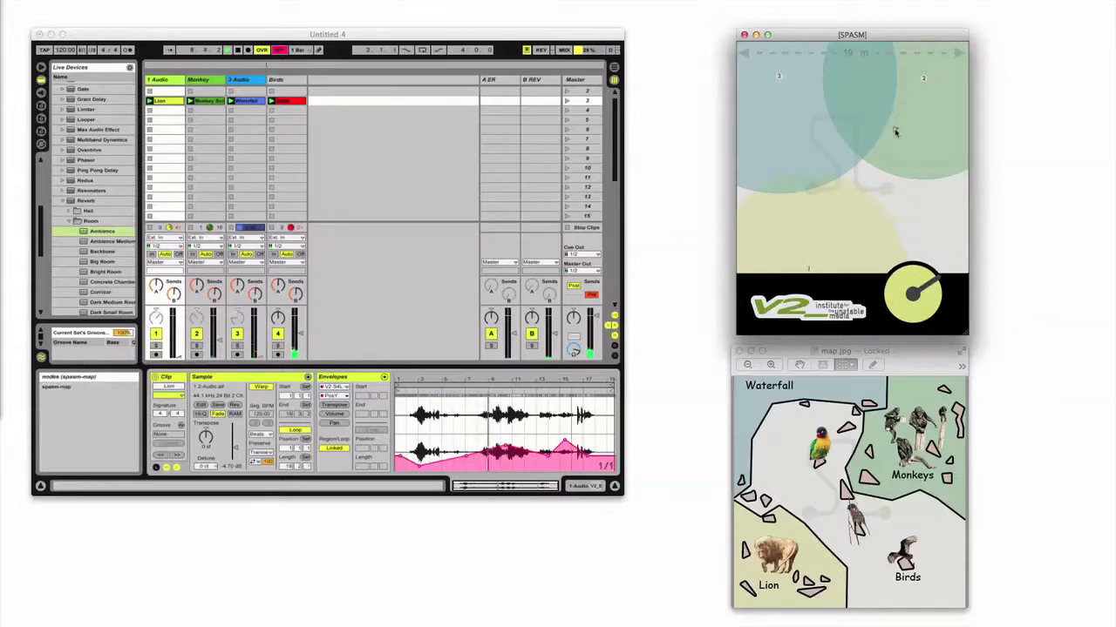
drag(895, 136, 895, 197)
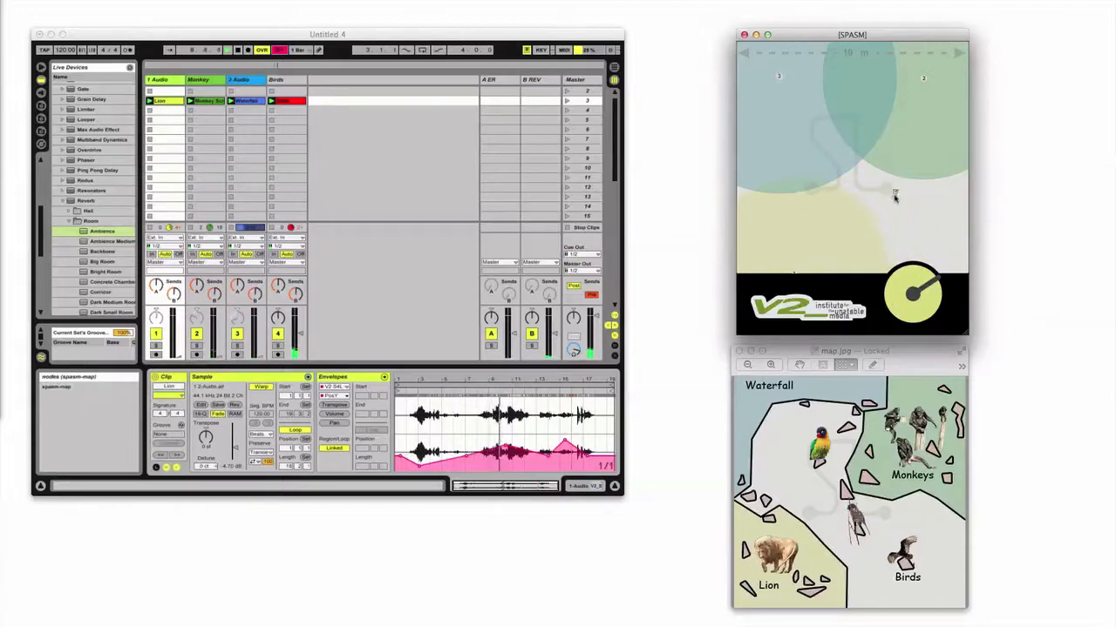